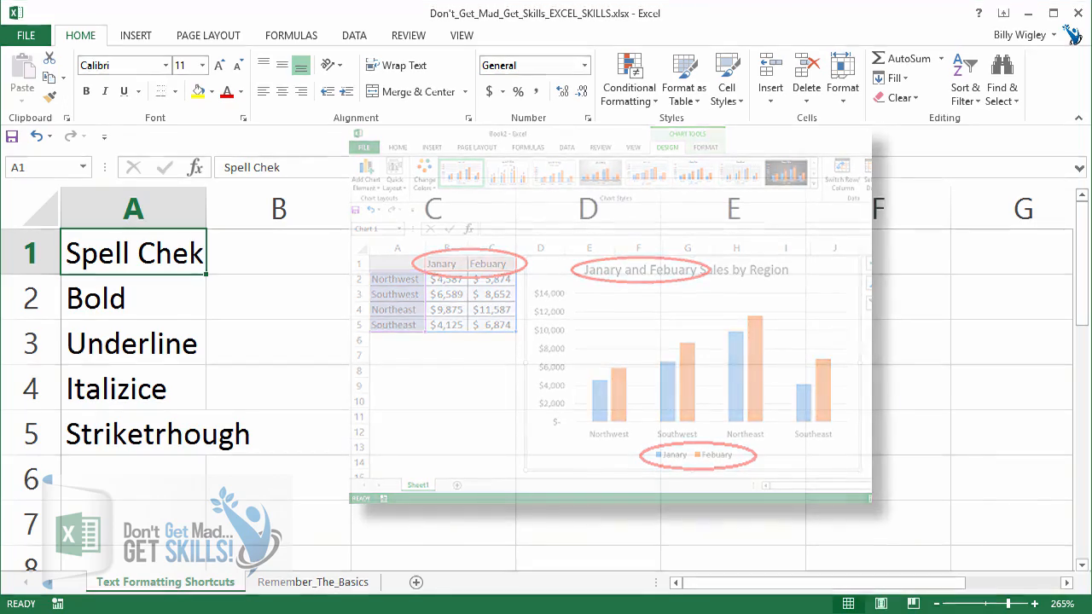
Step: Spell-check the worksheet, replacing the three misspelled words in column A with Check, Italicize and Strikethrough
key("F7")
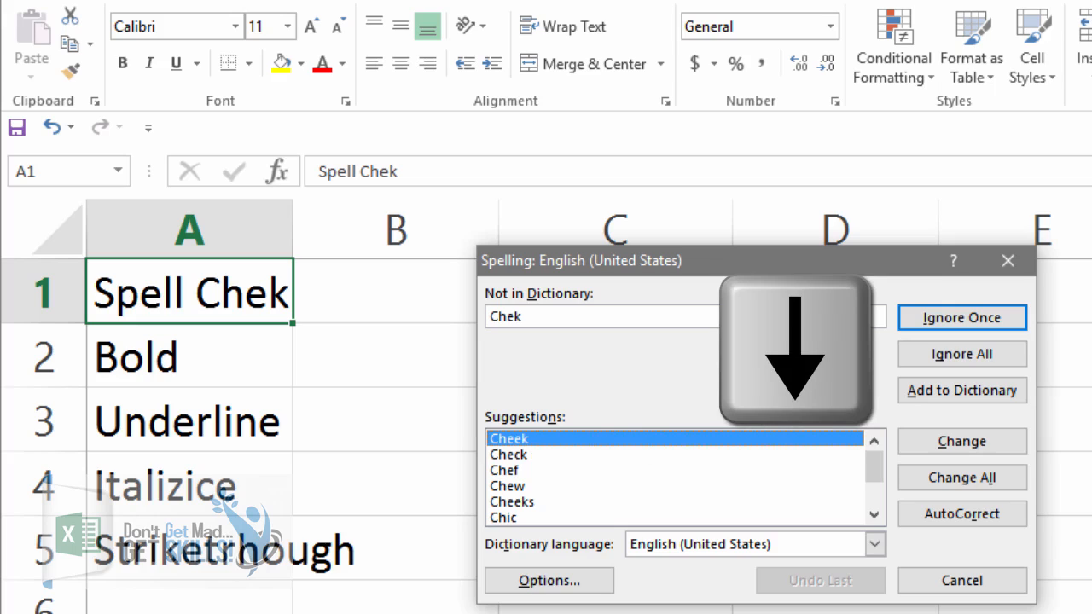
key("Down")
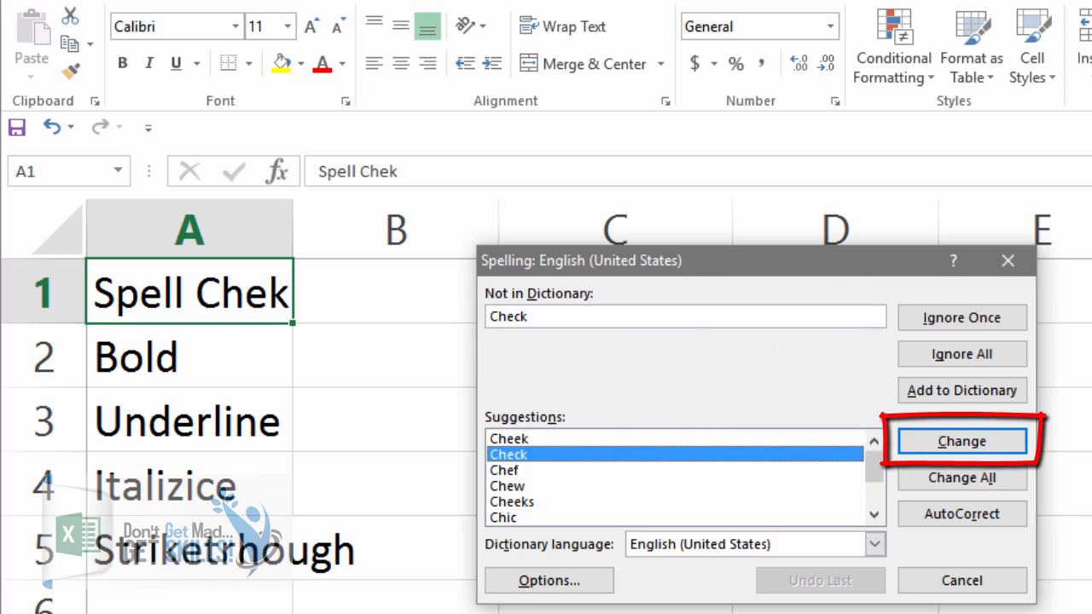
key("Return")
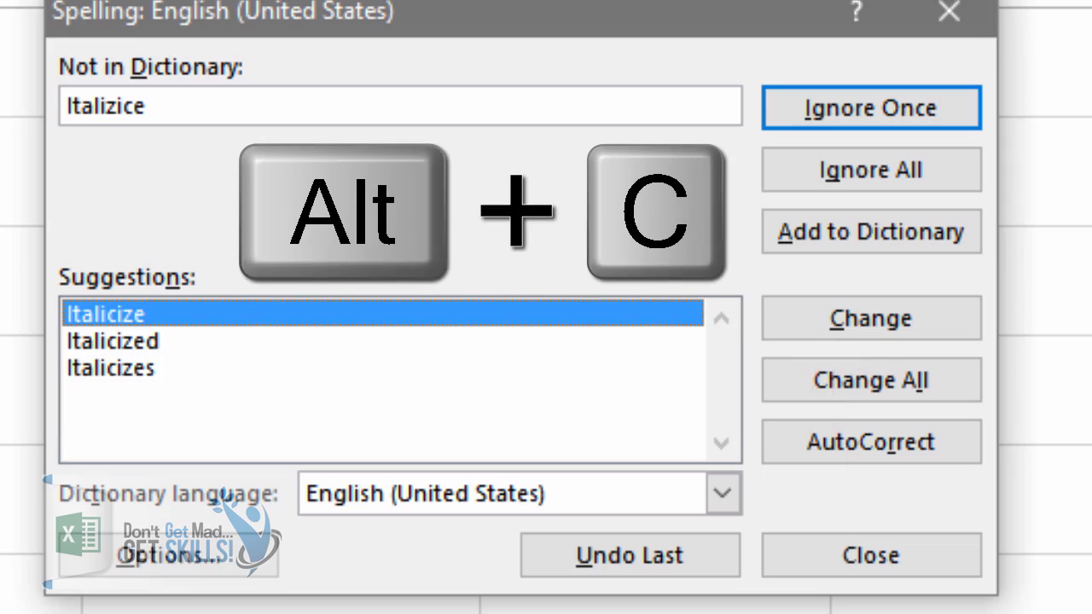
key("alt+c")
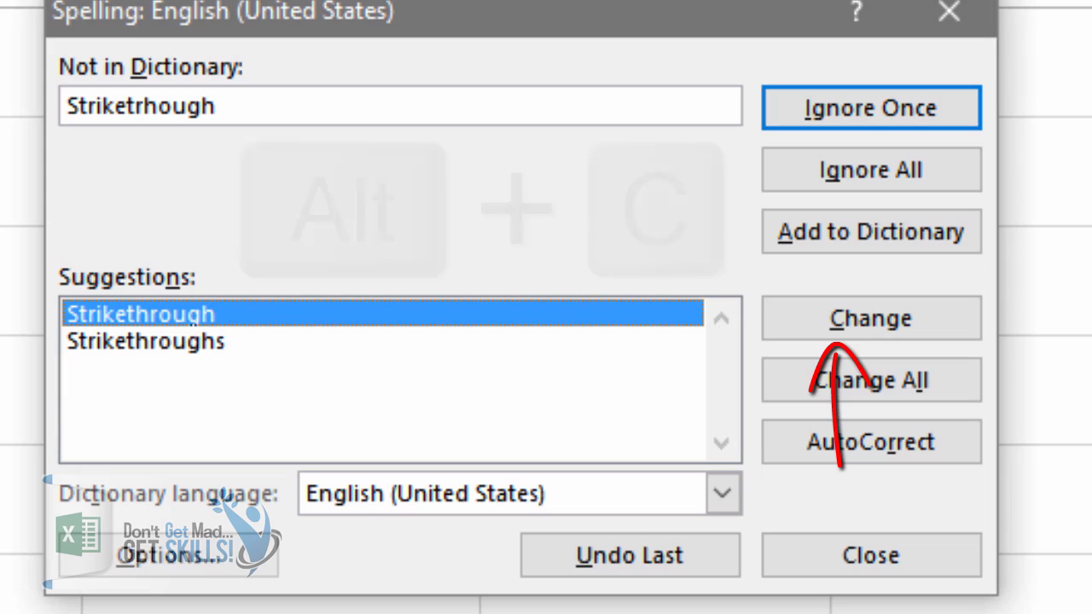
key("alt+c")
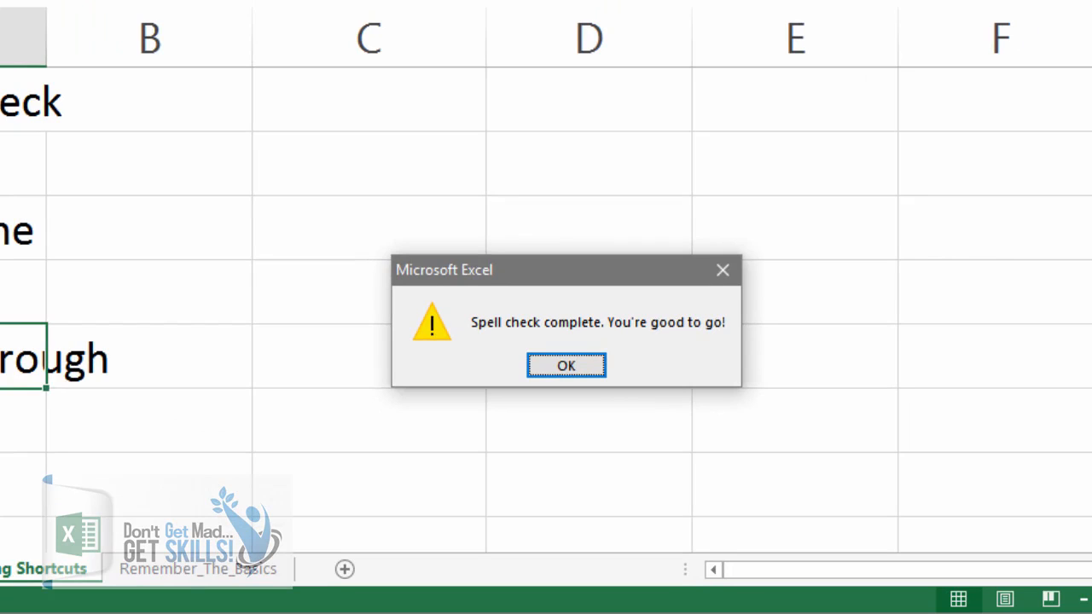
key("Return")
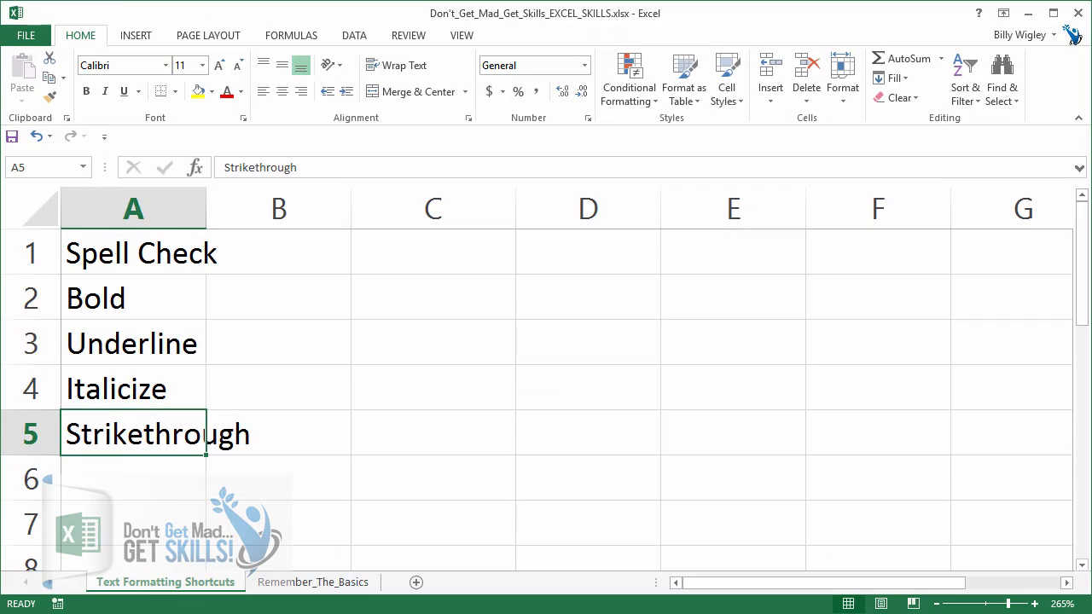
Step: Make the word Bold in cell A2 bold and underline the word Underline in cell A3
left_click(133, 253)
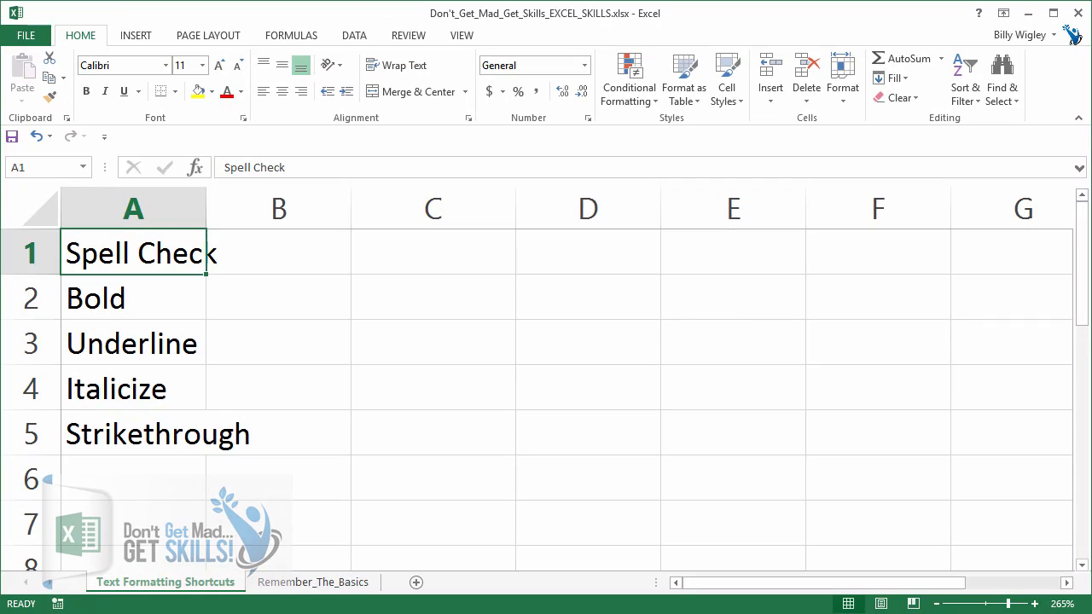
left_click(133, 297)
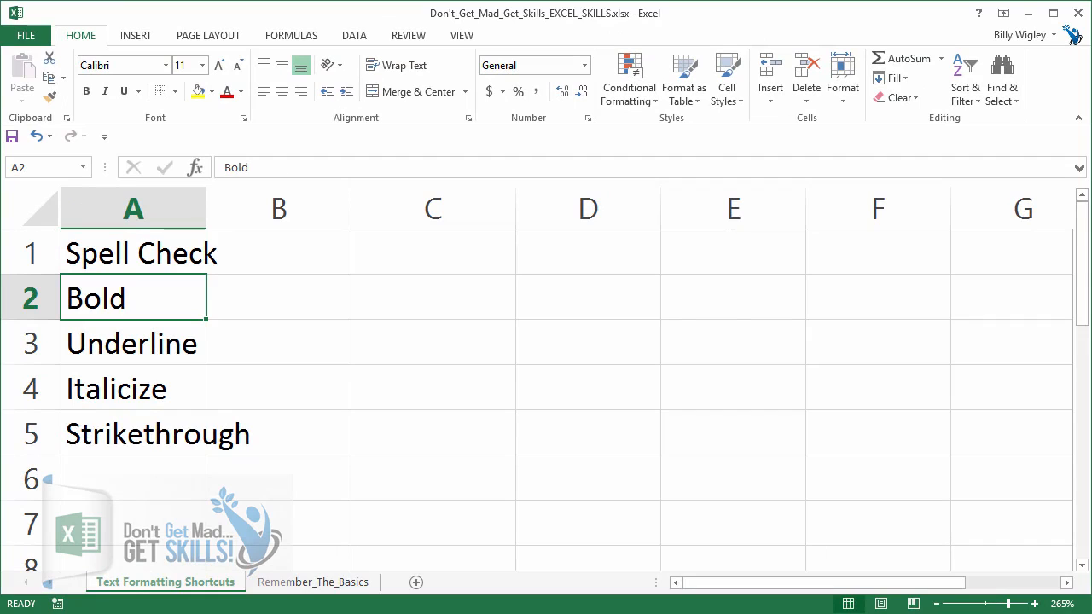
key("ctrl+b")
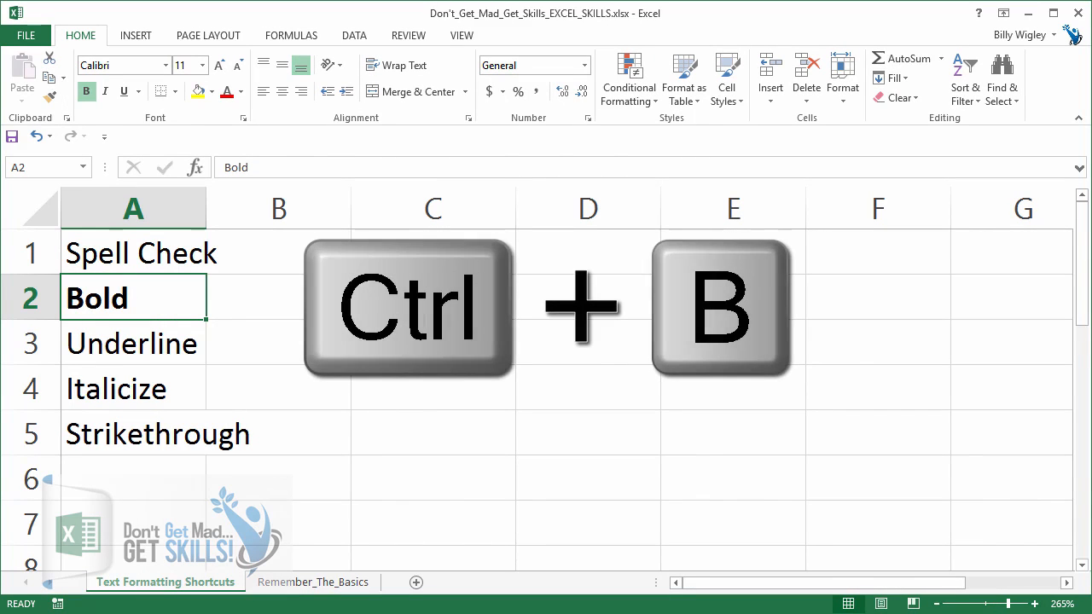
left_click(133, 343)
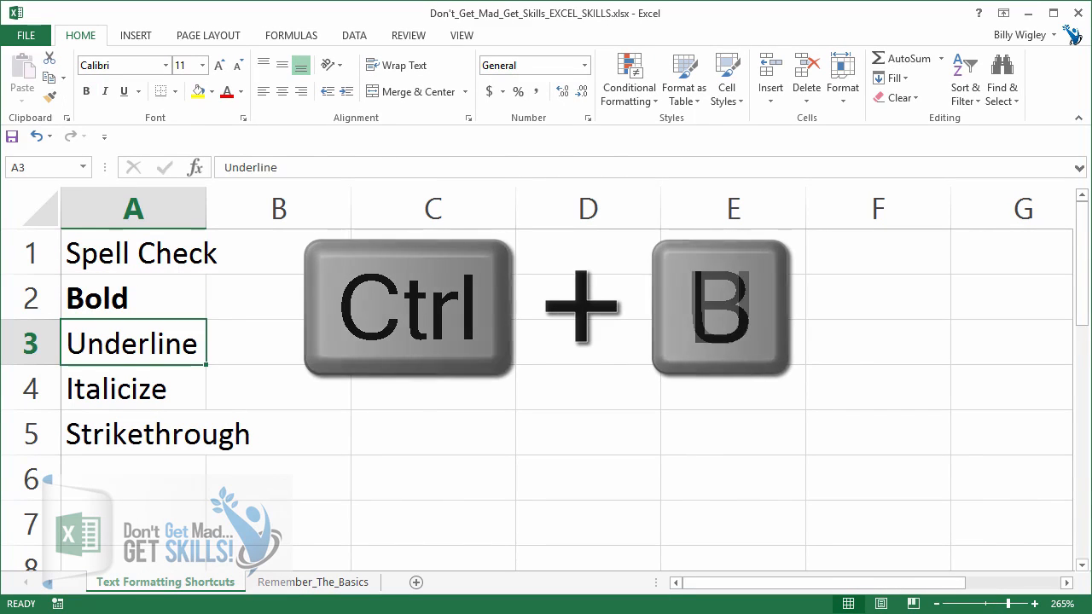
key("ctrl+u")
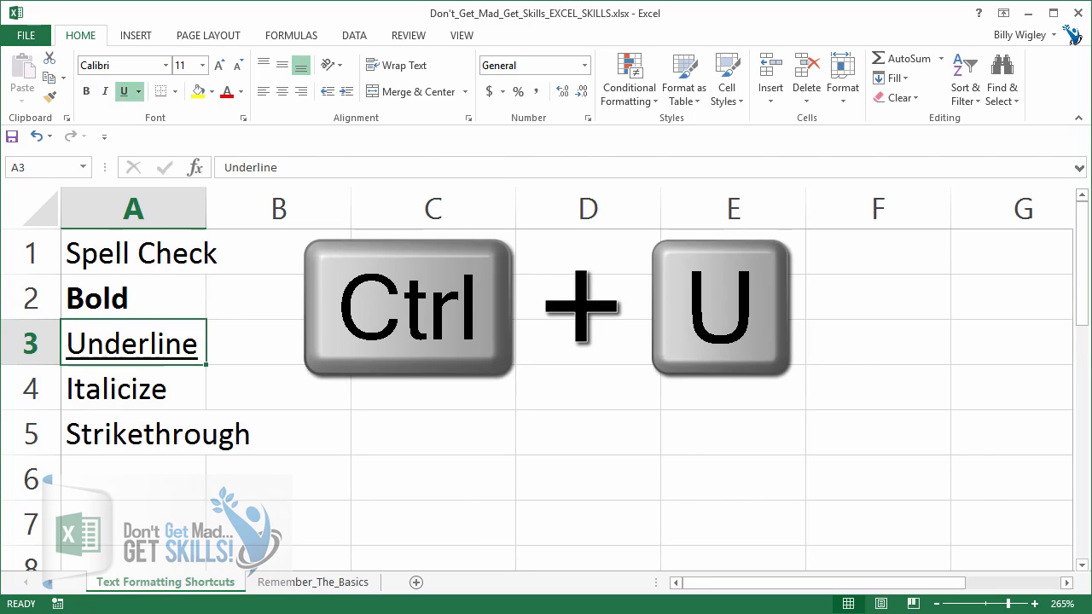
Step: Italicize the word Italicize in cell A4 and apply strikethrough to the word in cell A5
left_click(133, 390)
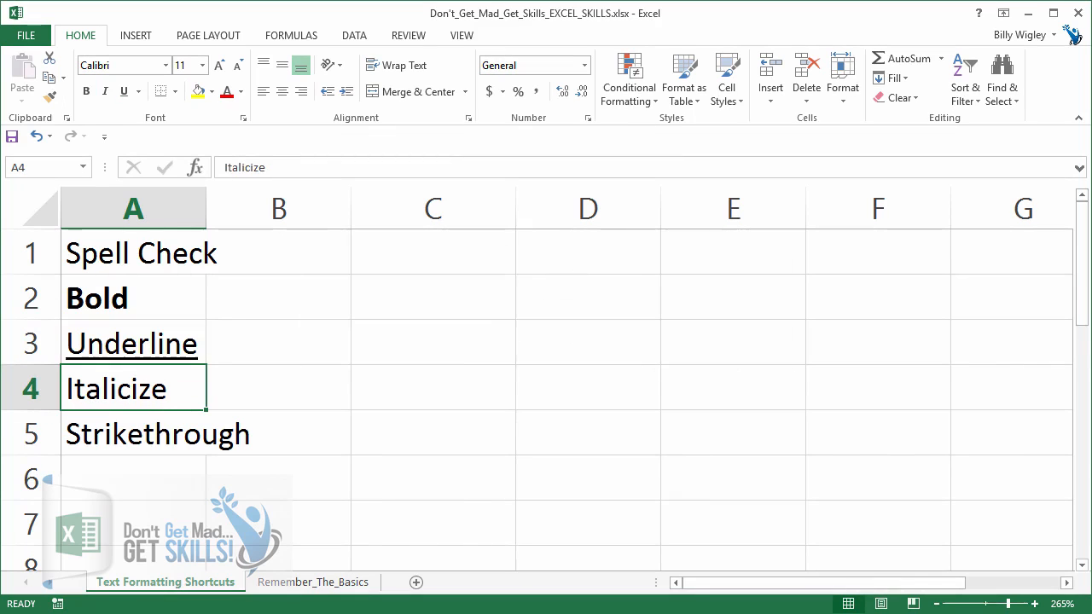
key("ctrl+i")
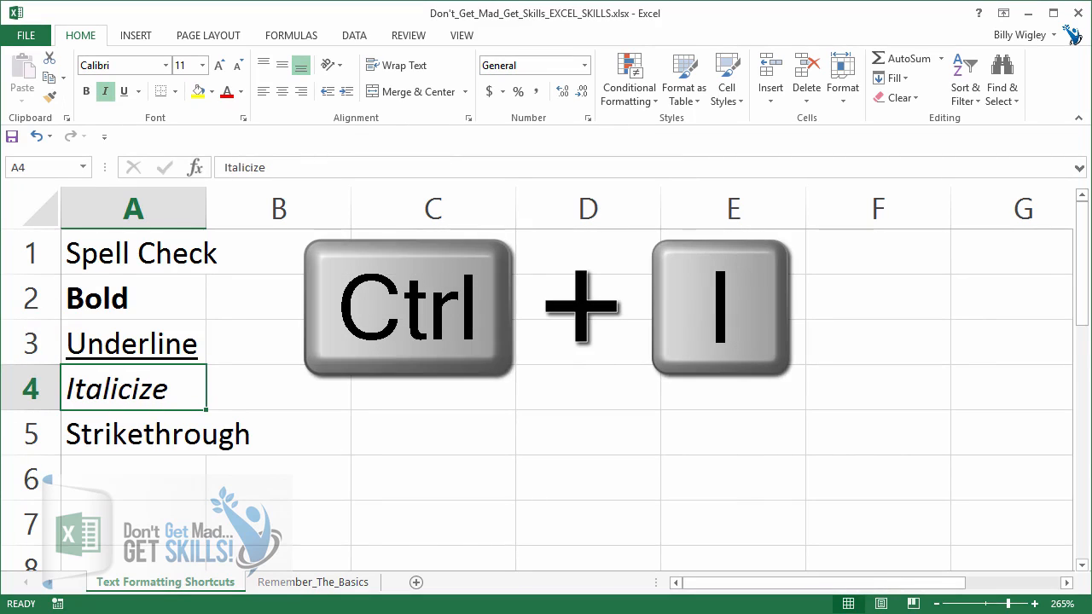
left_click(133, 433)
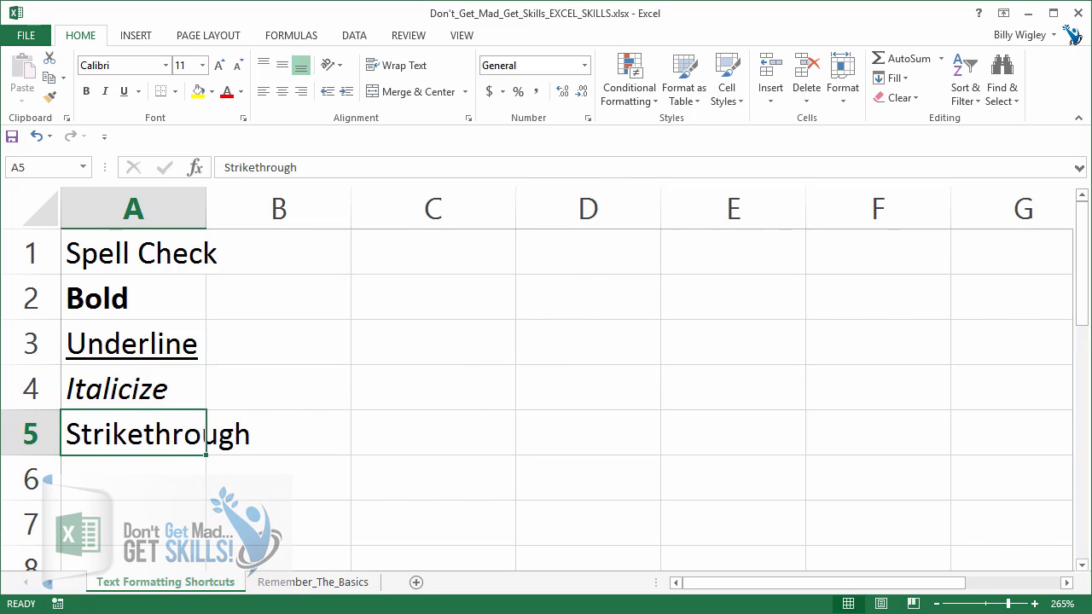
key("ctrl+5")
Step: Remove the strikethrough formatting from cell A5 and the italic formatting from cell A4
key("ctrl+5")
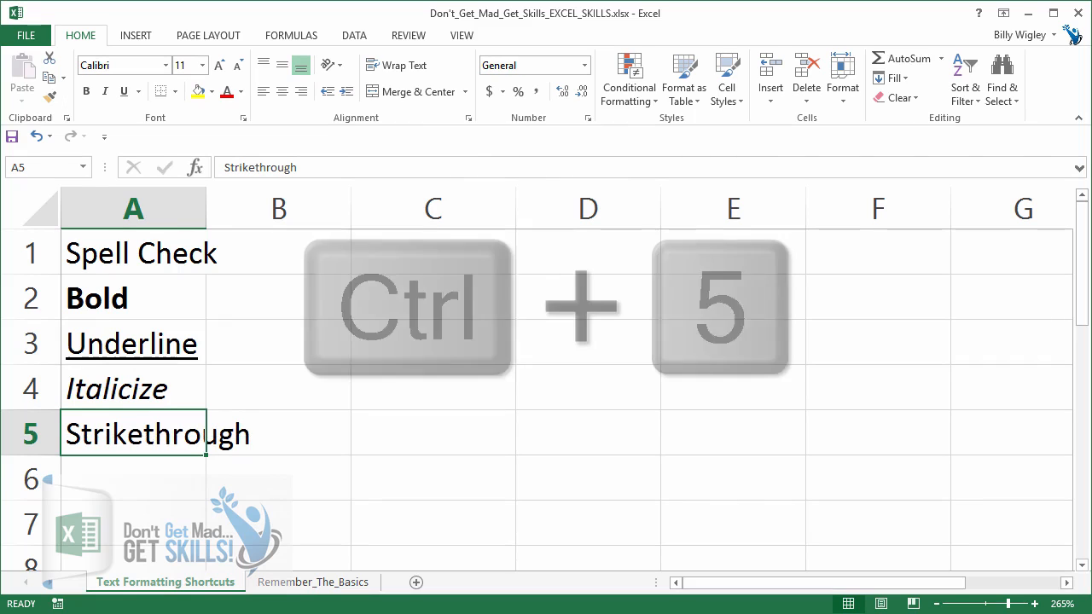
left_click(134, 388)
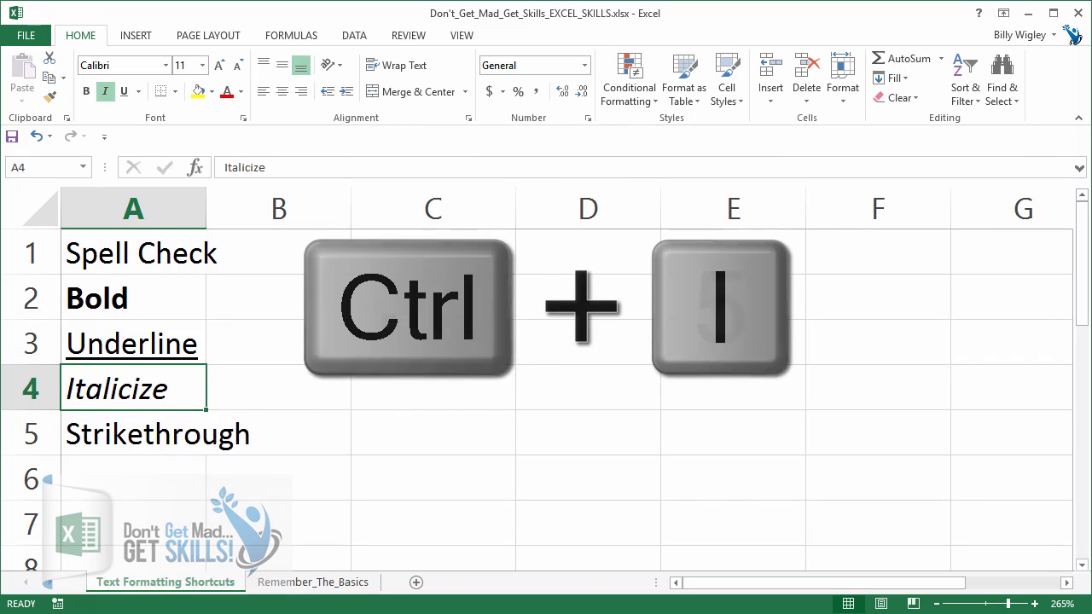
key("ctrl+i")
Step: Remove the underline formatting from cell A3 and the bold formatting from cell A2
left_click(133, 344)
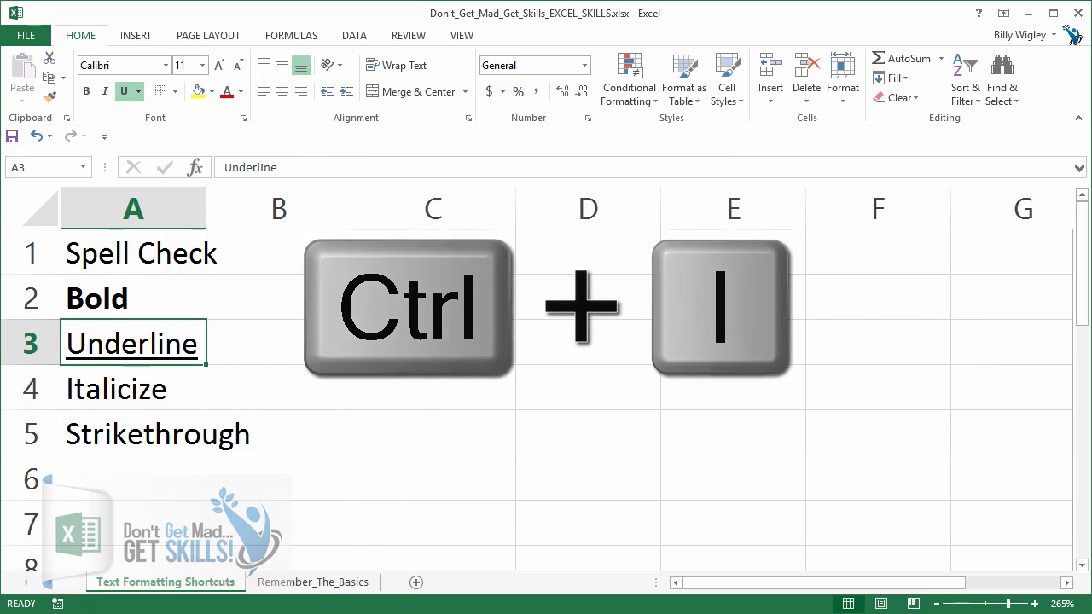
key("ctrl+u")
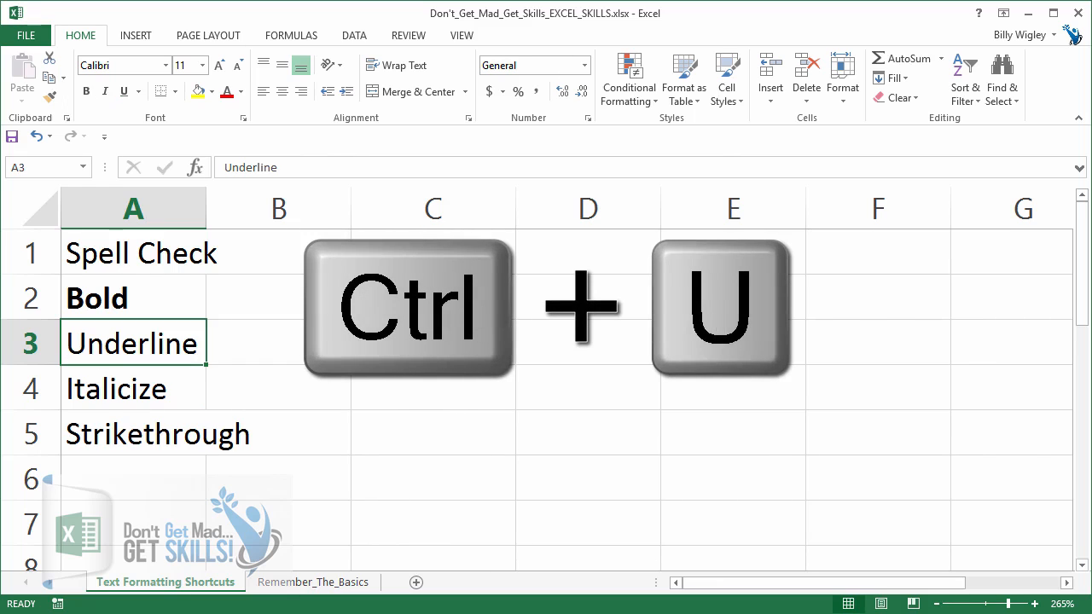
left_click(133, 299)
key("ctrl+b")
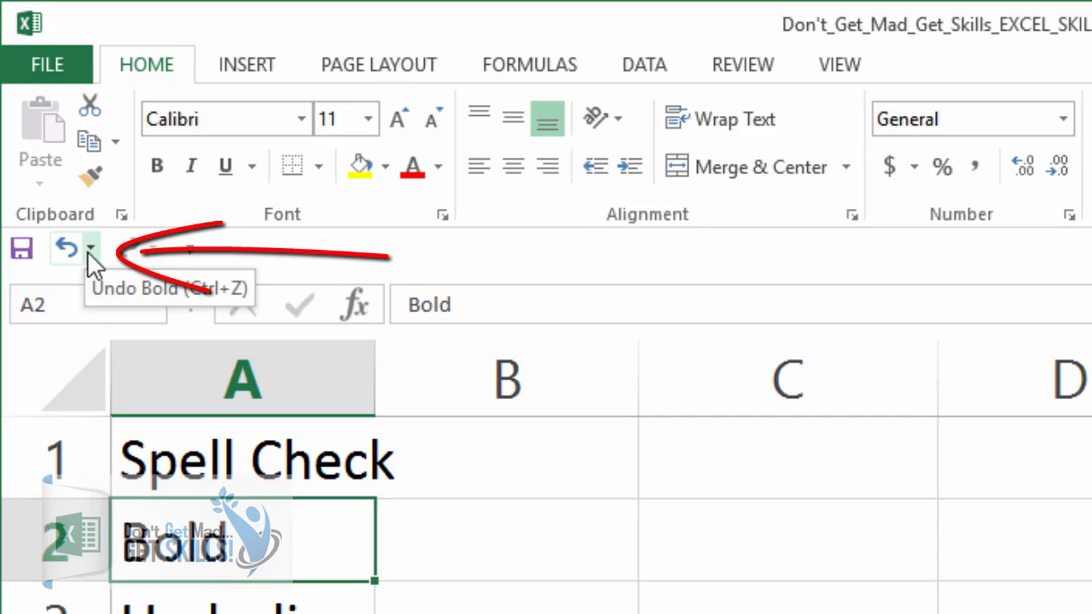
Step: Undo the last four formatting actions at once from the undo history, and redo all four of them
left_click(80, 222)
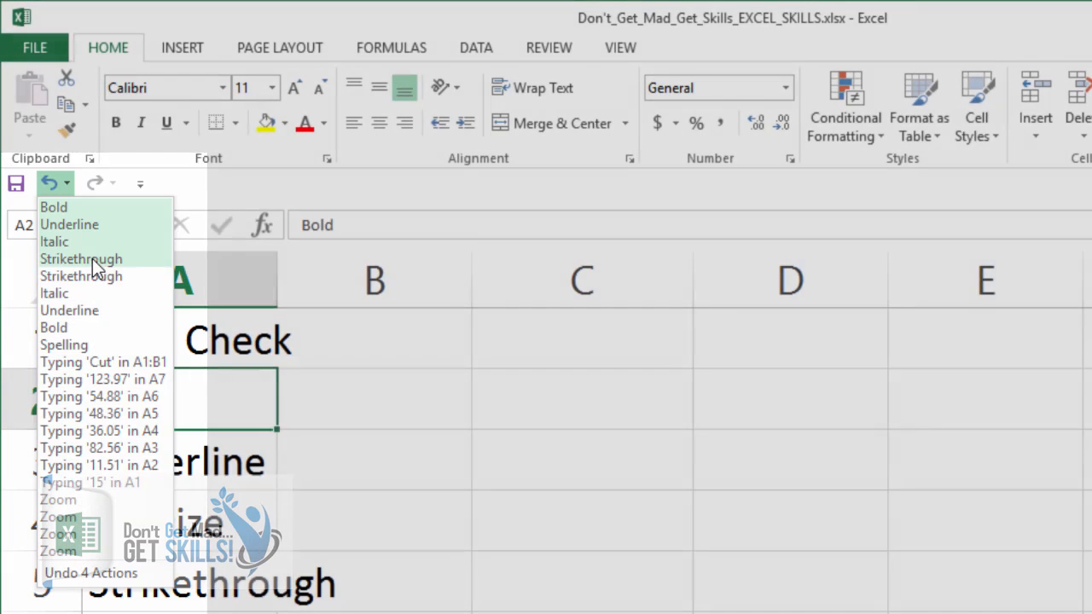
left_click(93, 261)
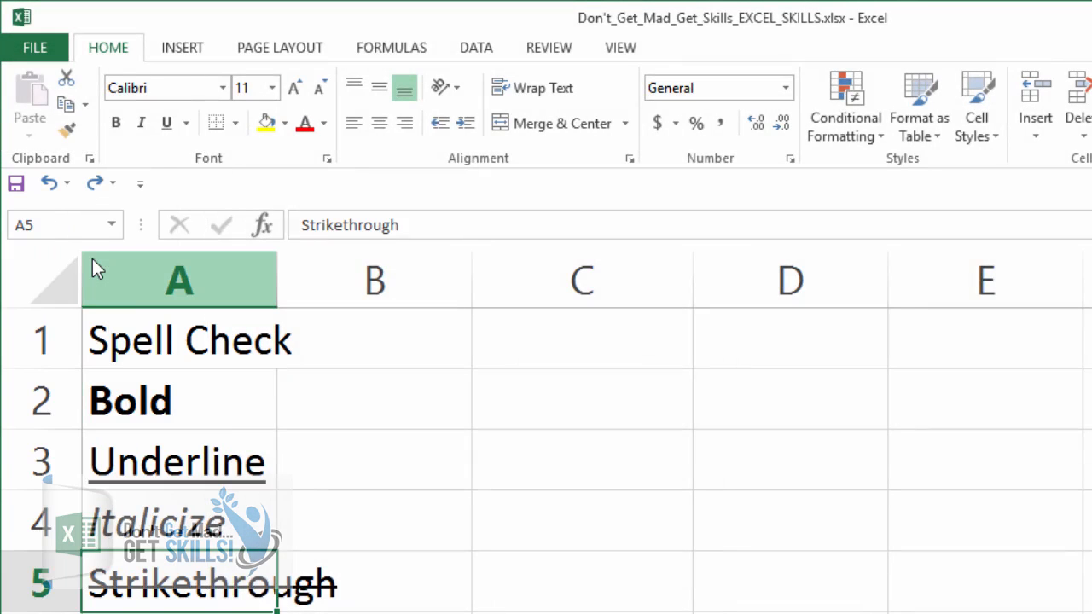
left_click(112, 184)
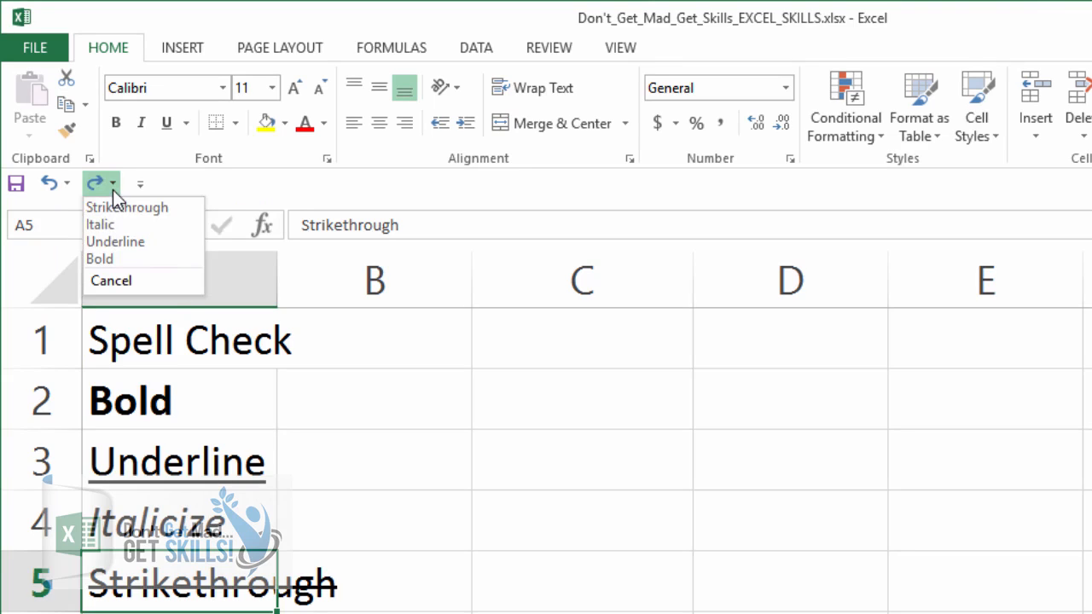
left_click(108, 265)
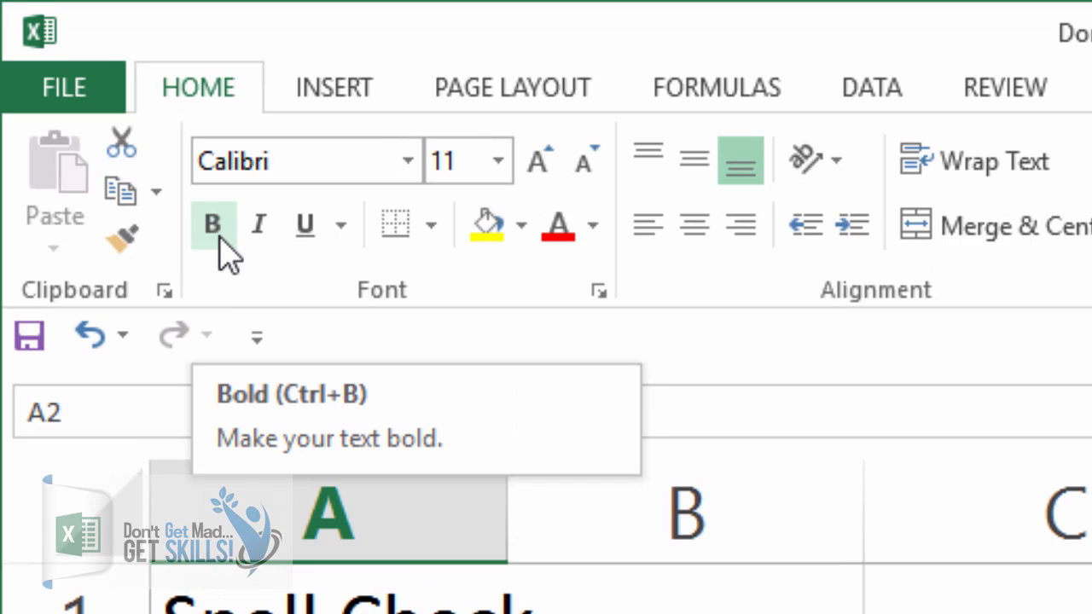
Step: Apply matching font styles to the sample words: bold in A2, underline in A3 and italic in A4
left_click(221, 239)
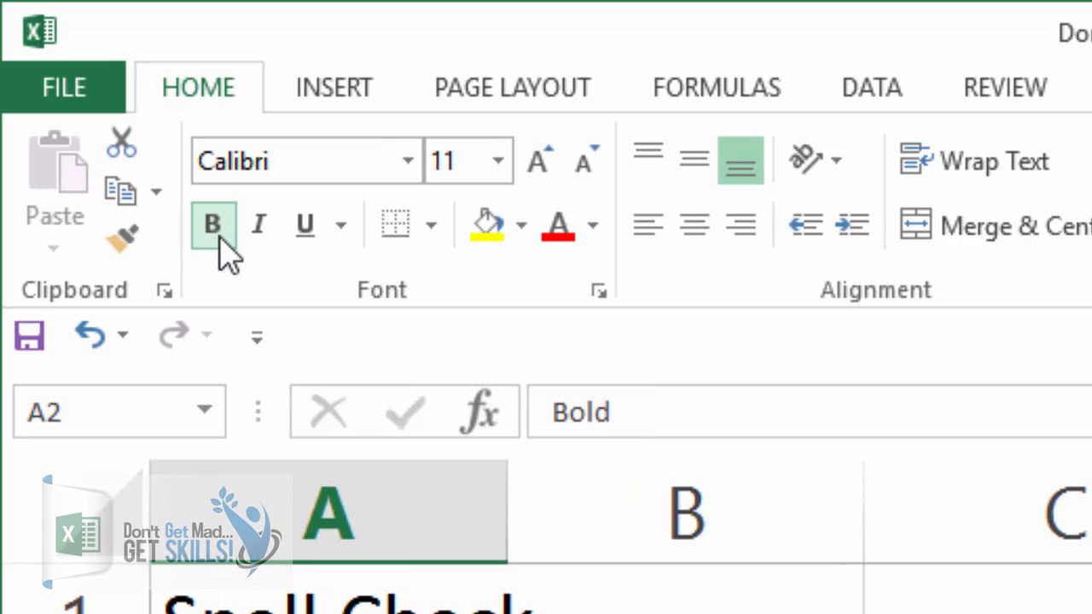
key("Return")
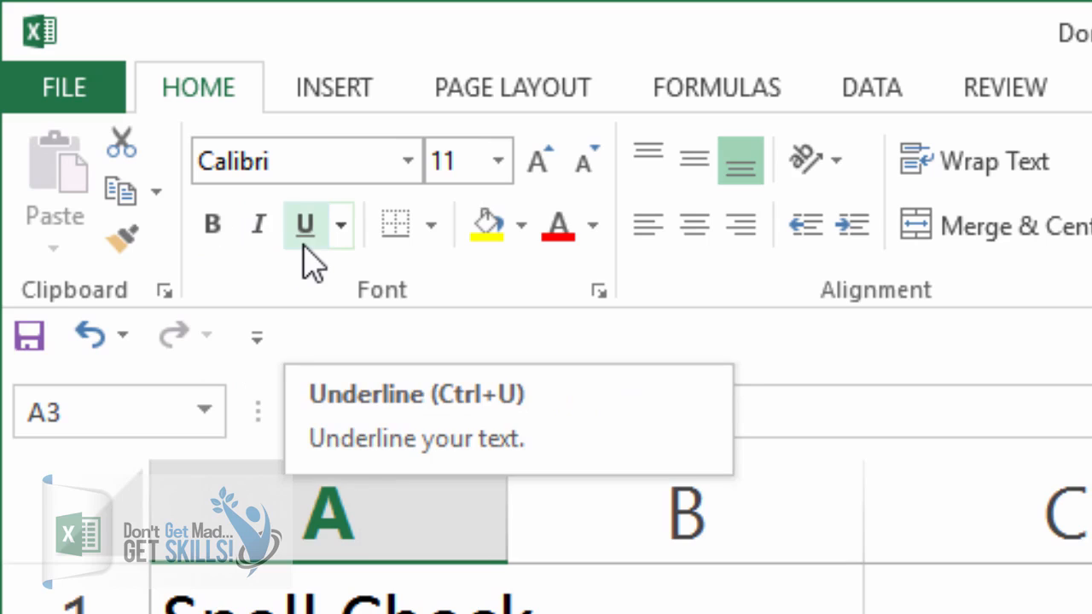
left_click(305, 248)
key("Return")
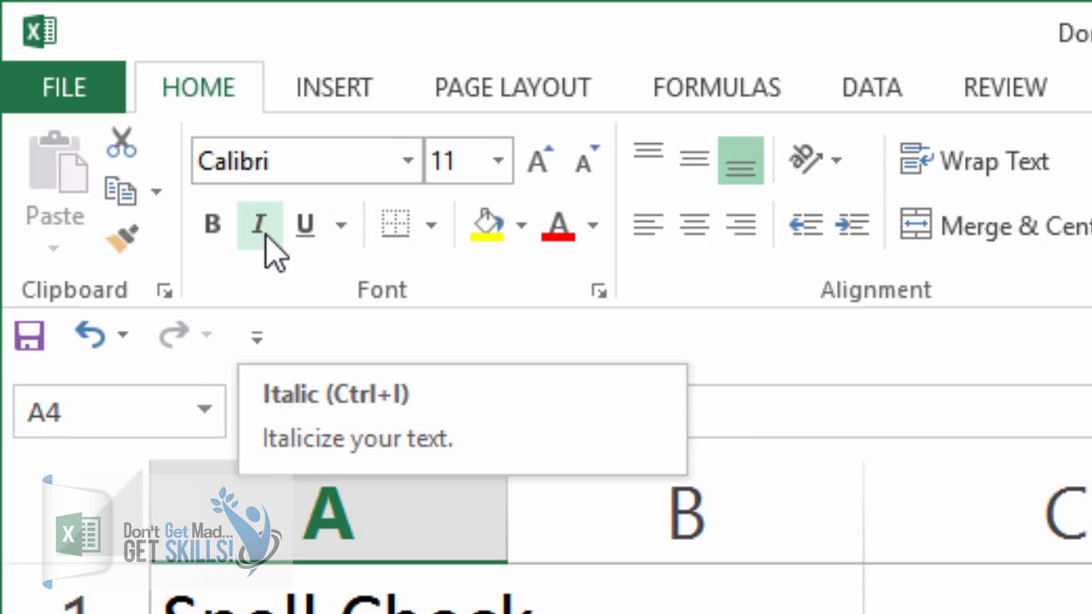
left_click(265, 239)
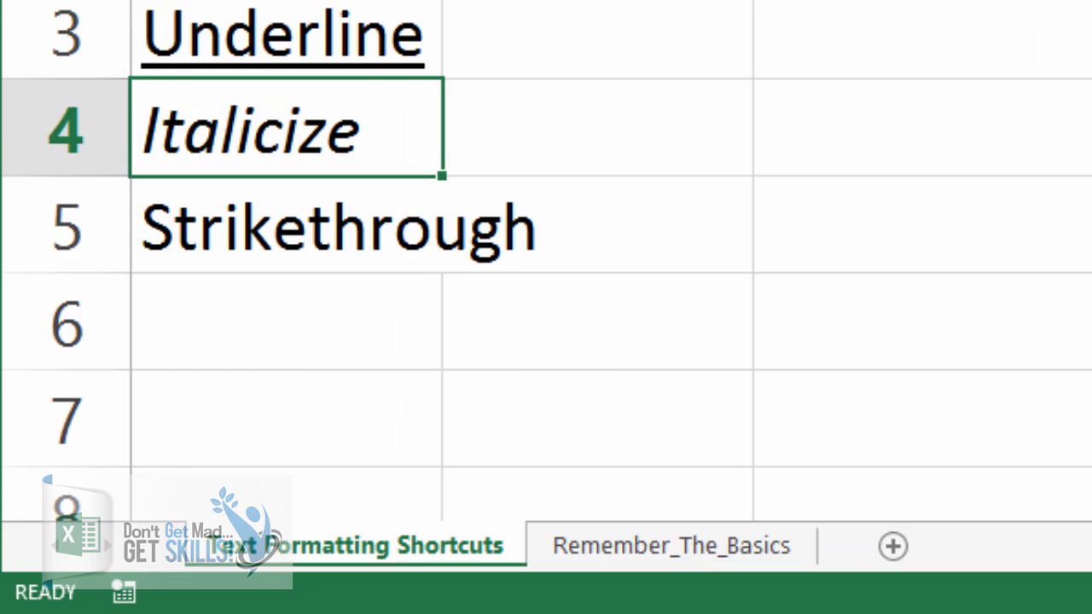
Step: Switch to the Remember_The_Basics worksheet and return to the Text Formatting Shortcuts worksheet
key("ctrl+Page_Down")
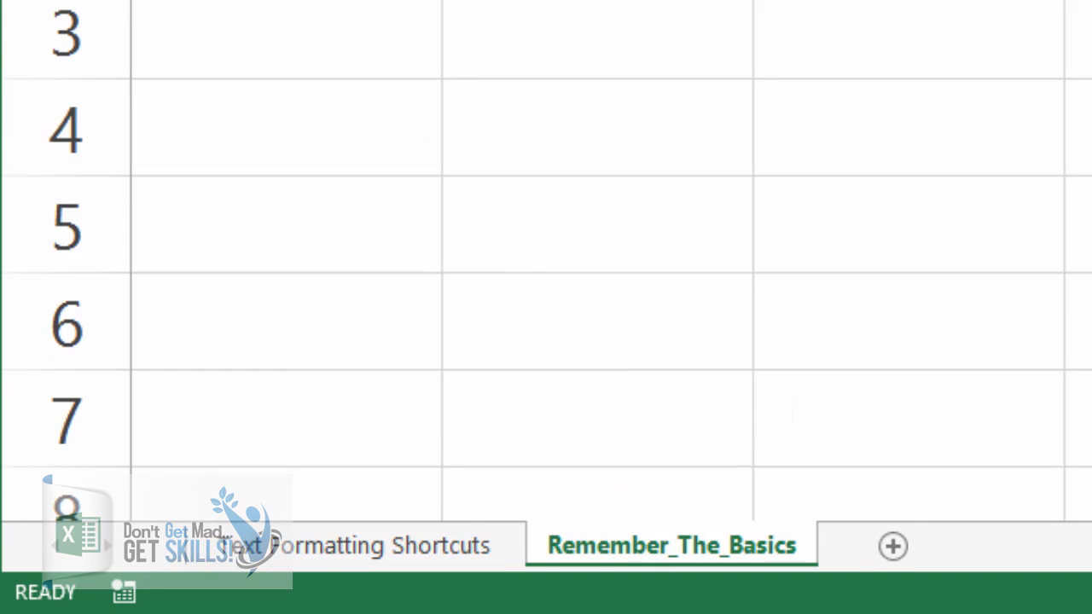
key("ctrl+Page_Up")
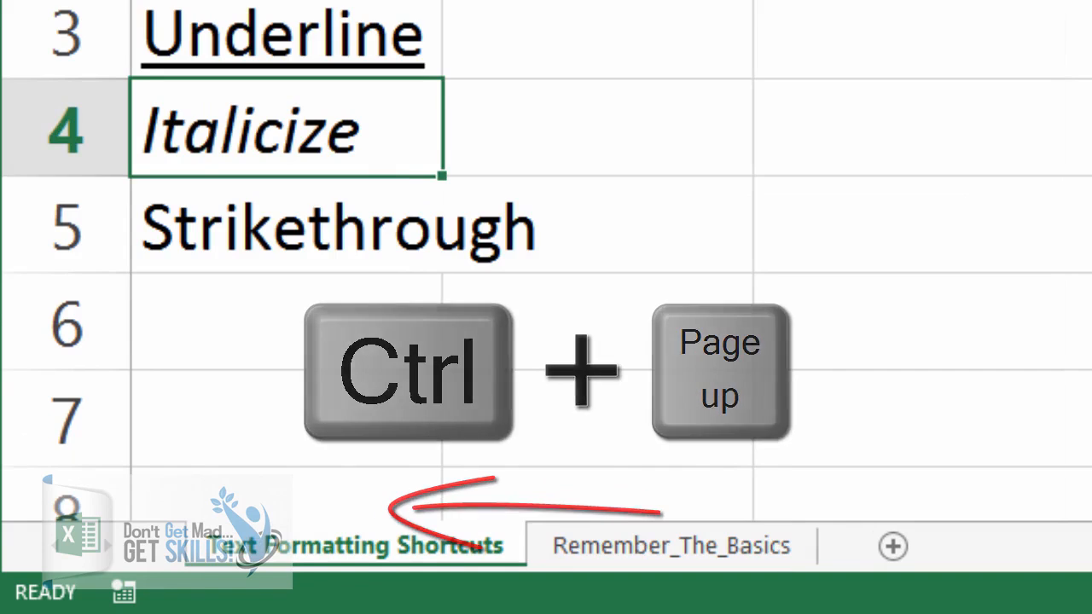